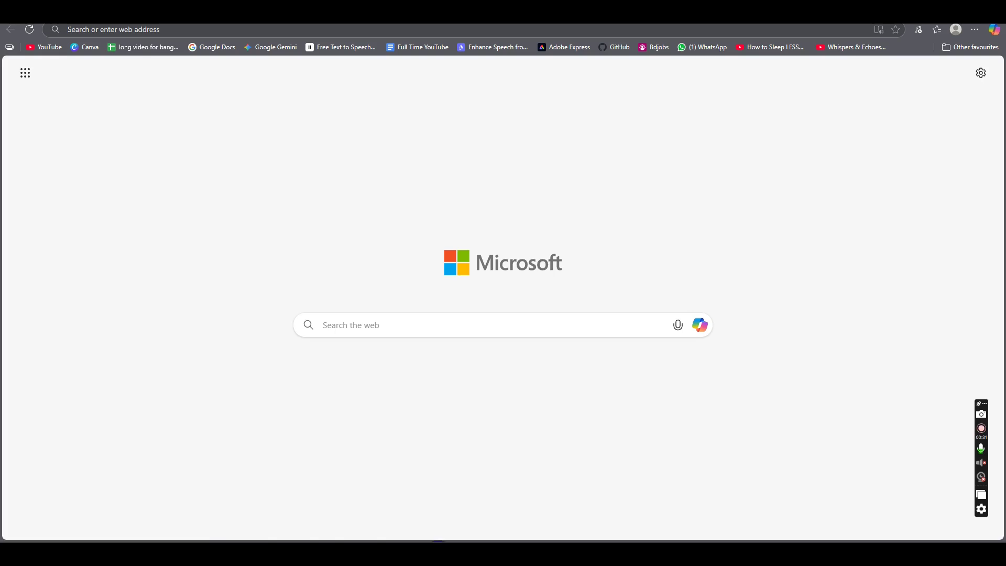
Step: Open File Explorer on its Home view with Quick access folders and recent files
key("super+e")
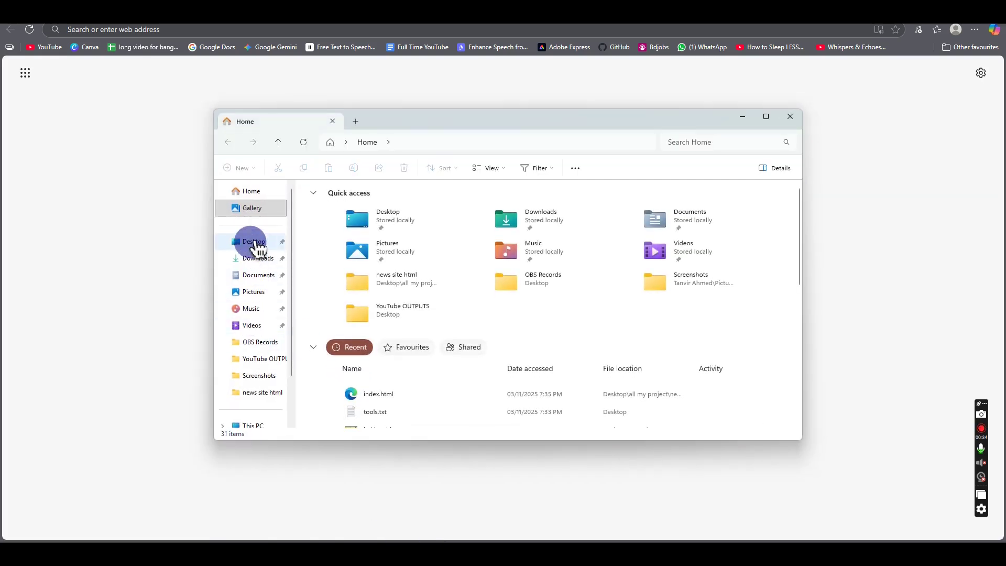
Step: Delete firebase-debug.log from Desktop > all my project > news site html
left_click(254, 243)
double_click(354, 202)
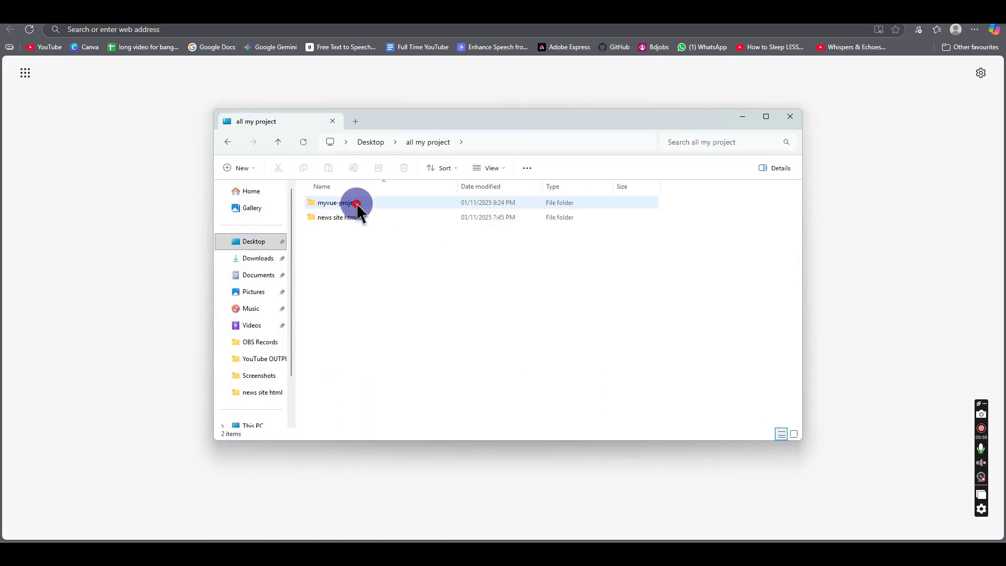
left_click(342, 219)
double_click(342, 218)
left_click(341, 204)
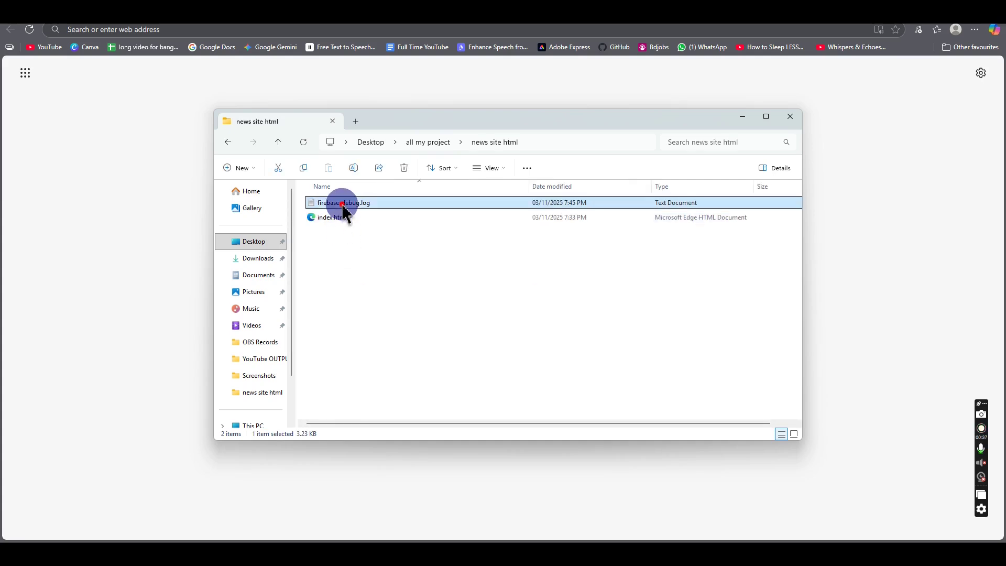
left_click(404, 169)
Step: Preview index.html's NewsPulse page in the browser, then start a fresh browser tab
left_click(343, 210)
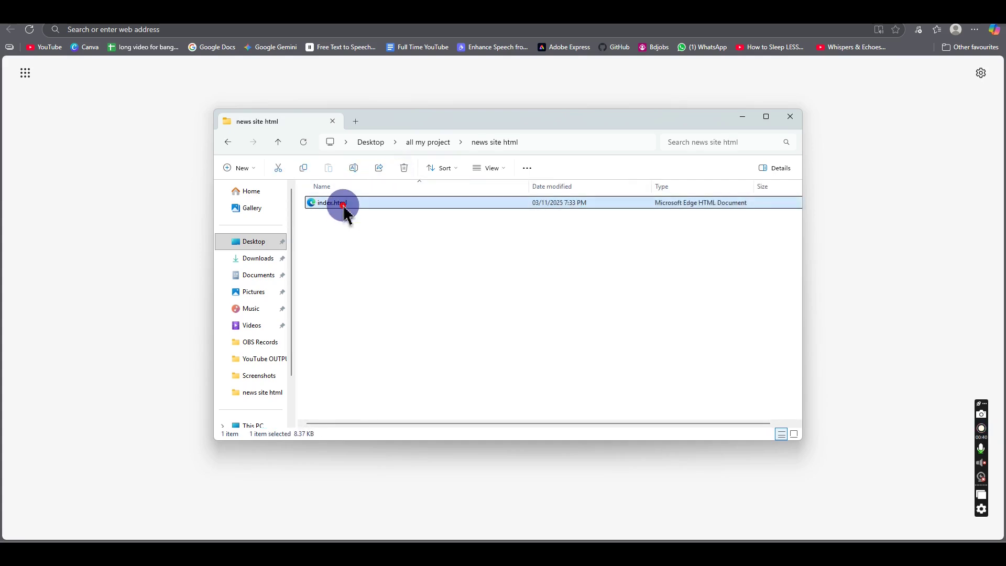
double_click(345, 208)
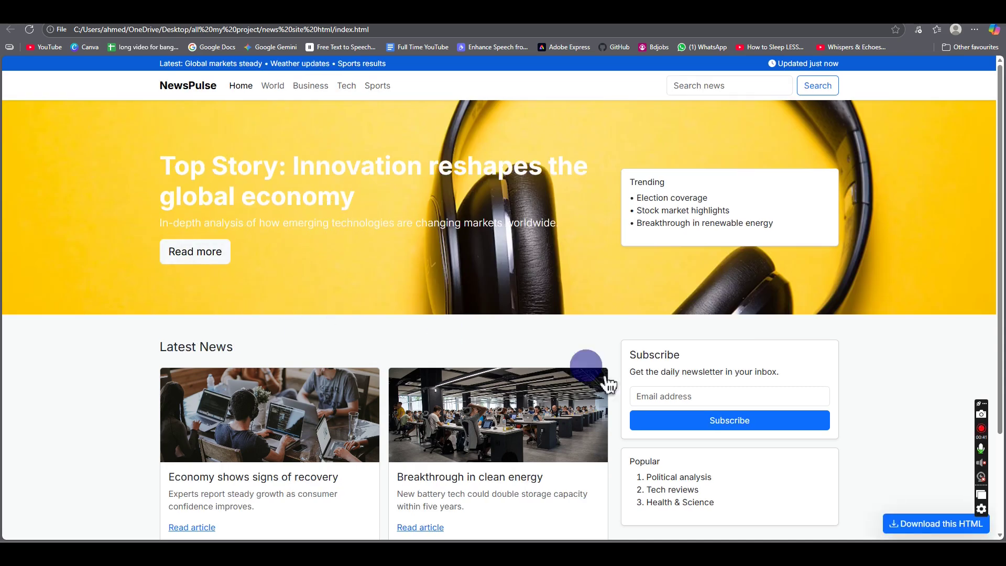
scroll(524, 366, "down", 3)
scroll(459, 362, "up", 2)
scroll(464, 363, "up", 2)
key("ctrl+t")
left_click(217, 34)
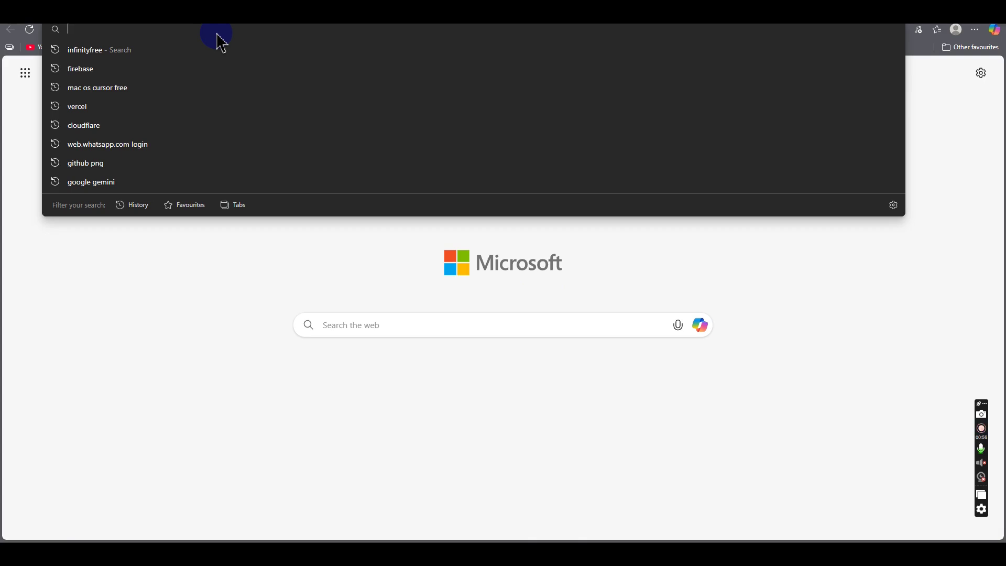
Step: Bing-search 'infinityfree' from address-bar history and open the official InfinityFree homepage
key("Down")
key("Return")
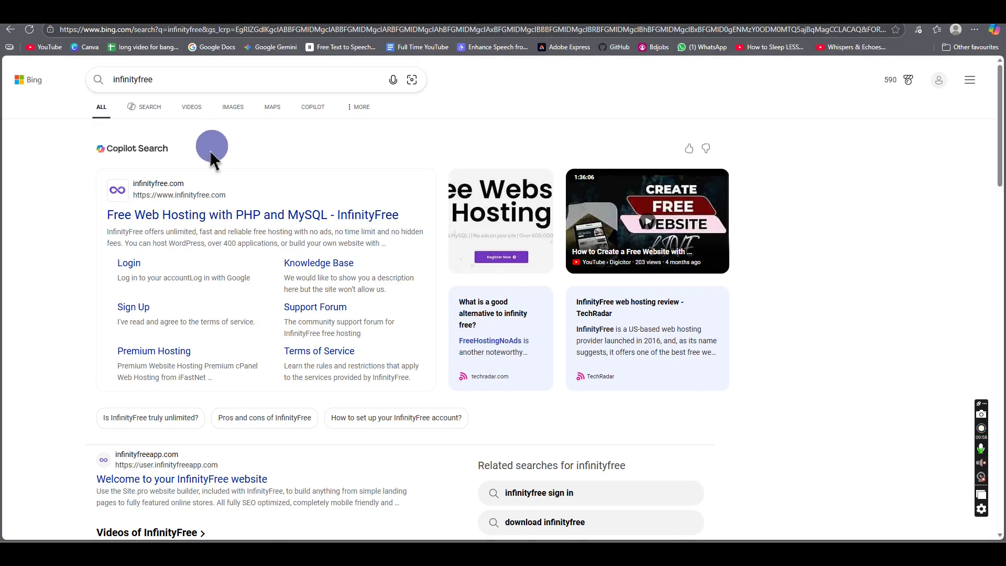
left_click(181, 215)
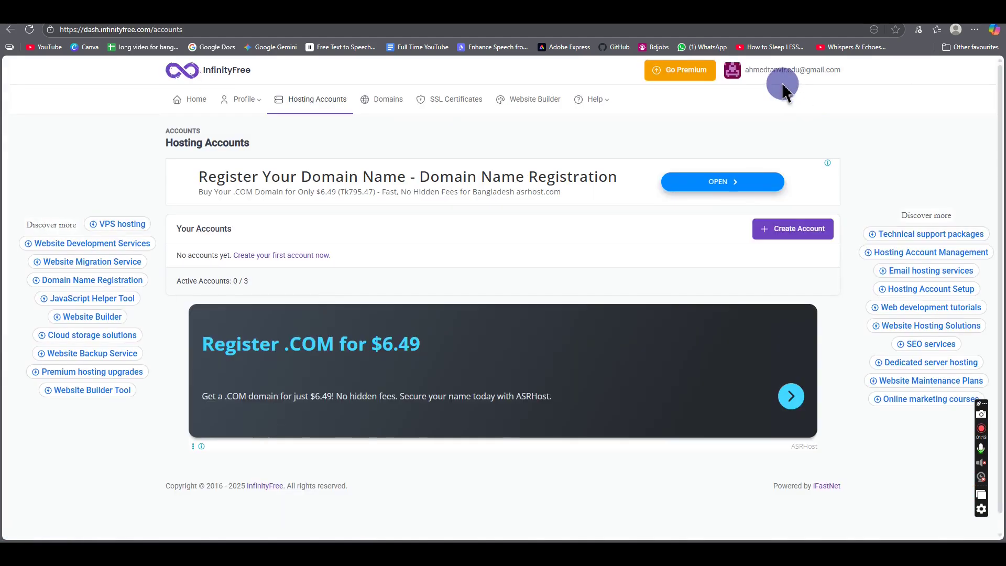
Step: Open and close the account dropdown on the Hosting Accounts dashboard
left_click(770, 73)
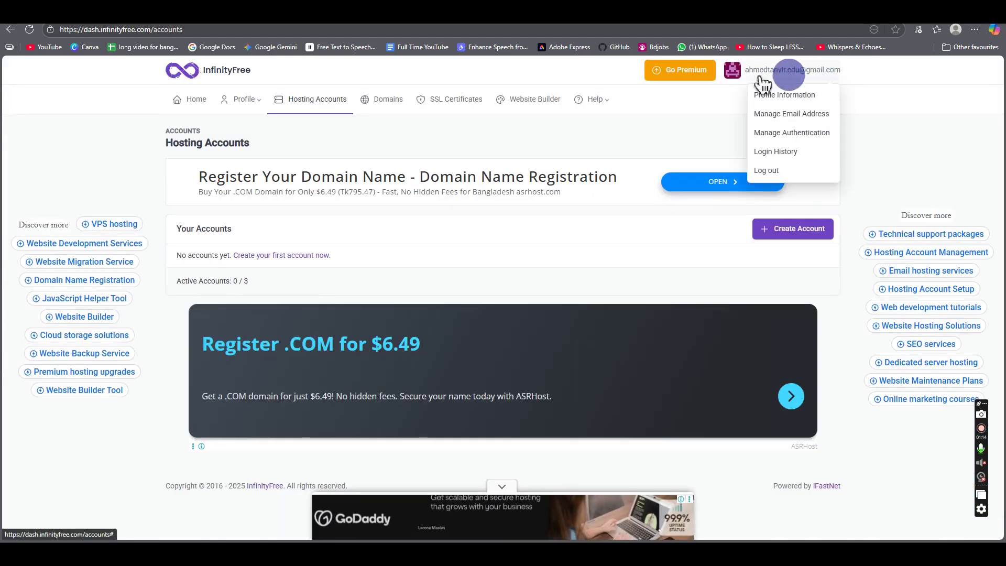
left_click(872, 135)
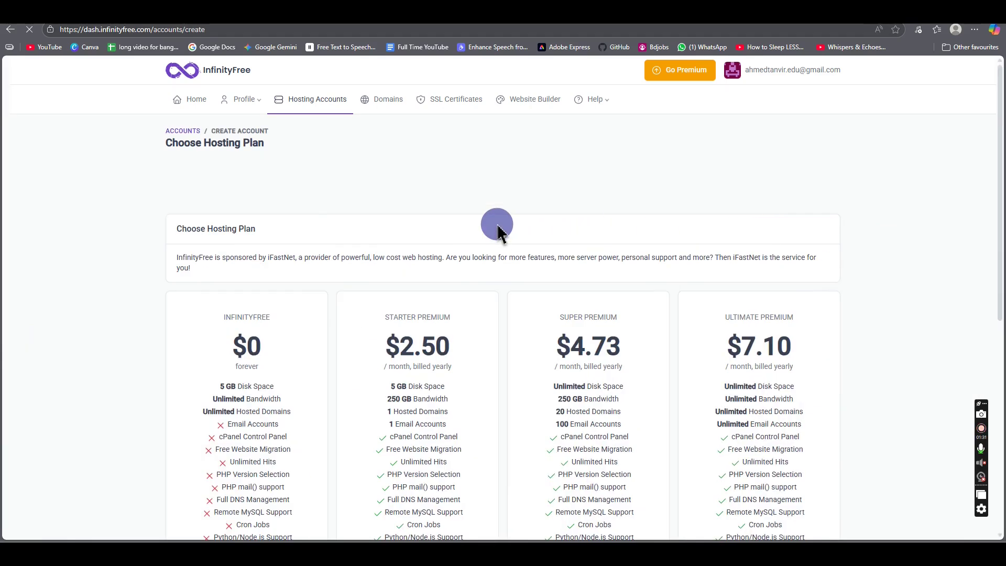
Step: Choose Create Now under the free INFINITYFREE $0 plan card
scroll(497, 231, "down", 4)
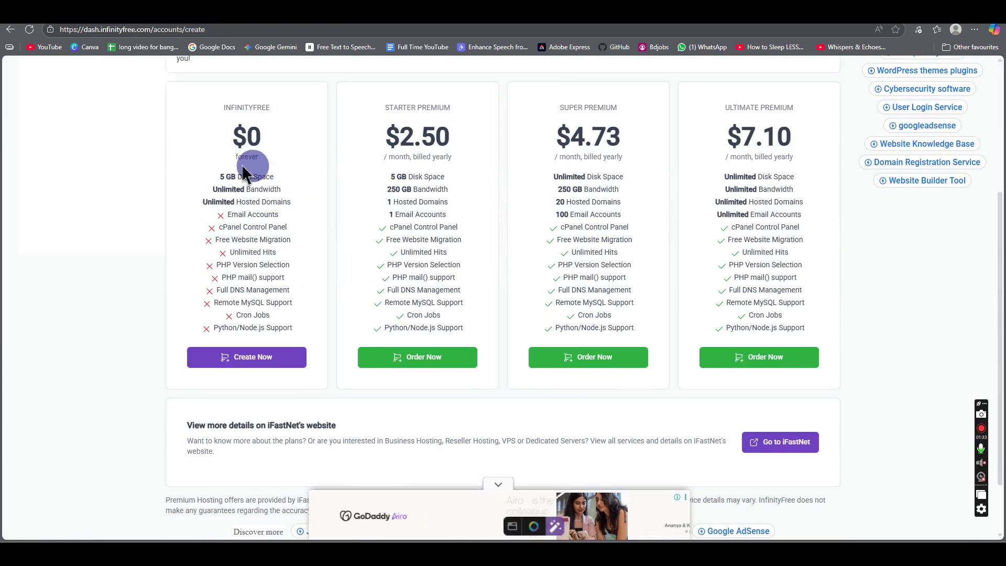
left_click(247, 367)
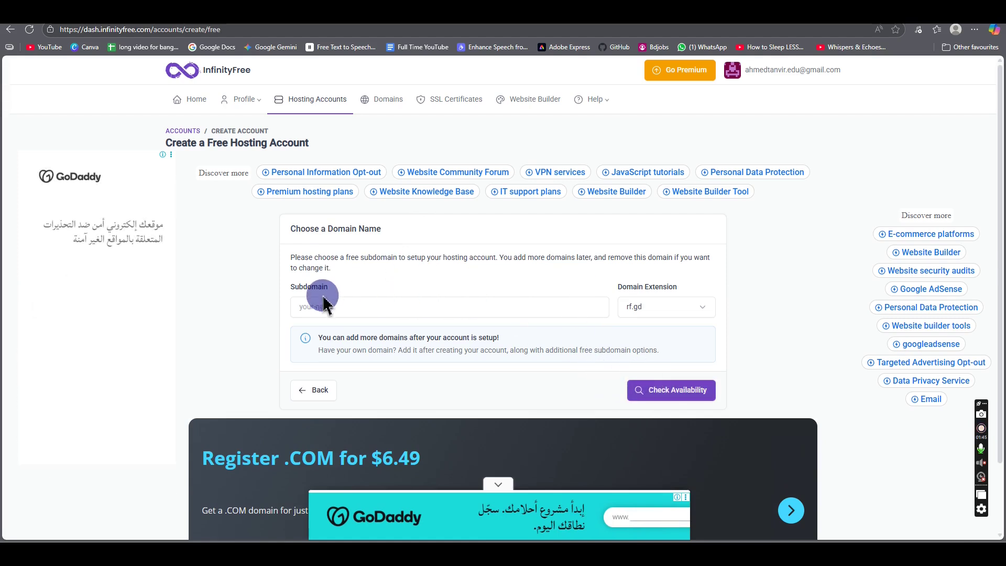
Step: Enter 'testnewssite' as the subdomain name and select it
left_click(341, 307)
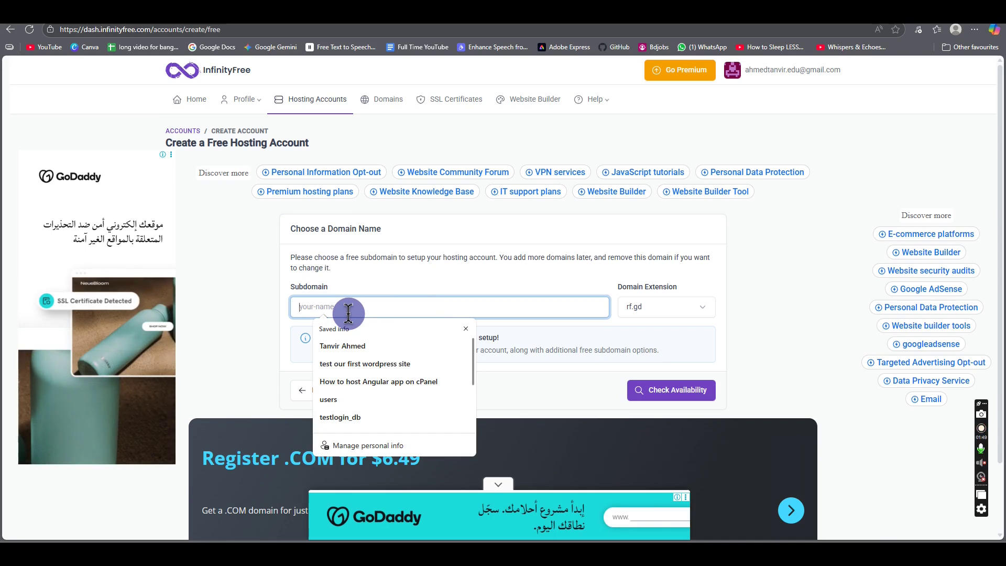
type("testn")
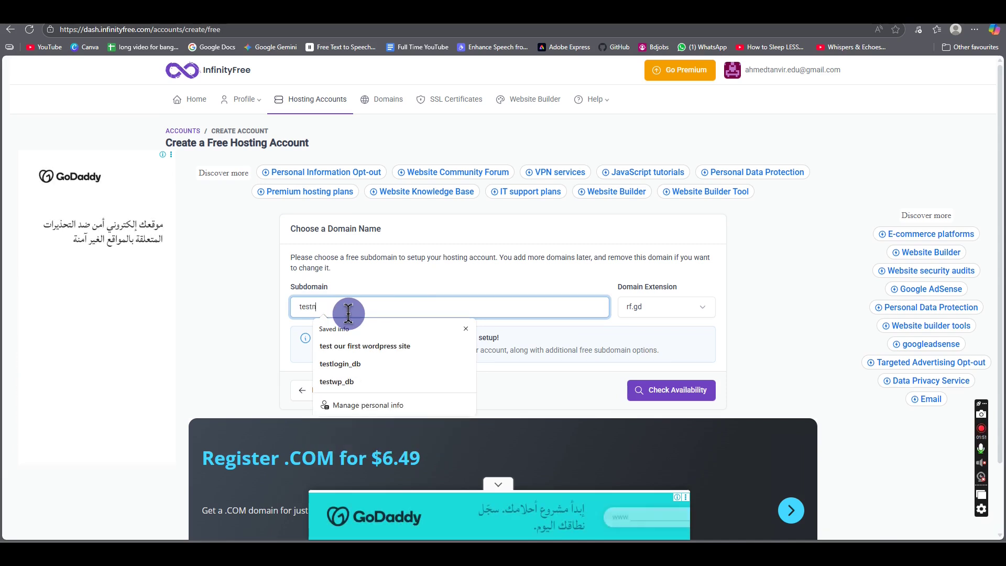
type("ewssite")
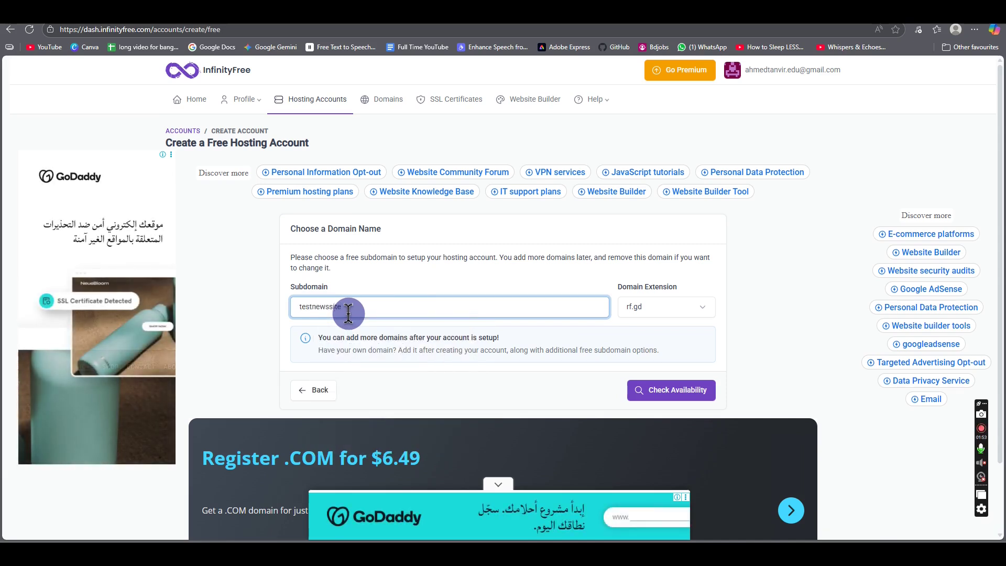
key("ctrl+a")
Step: Glance at the NewsPulse preview tab, then select index.html in the news site html folder
key("ctrl+Tab")
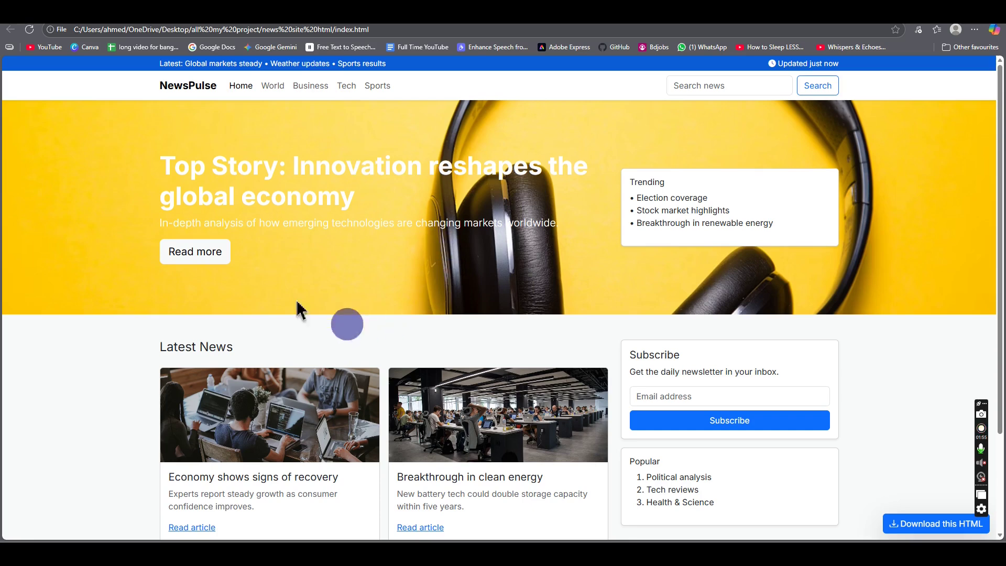
key("ctrl+Tab")
left_click(340, 307)
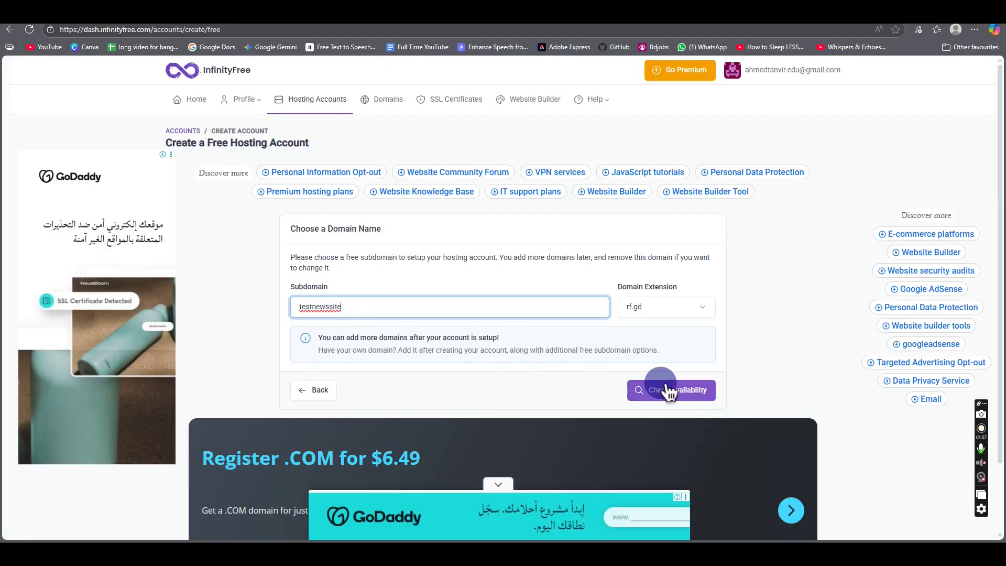
key("alt+Tab")
left_click(352, 203)
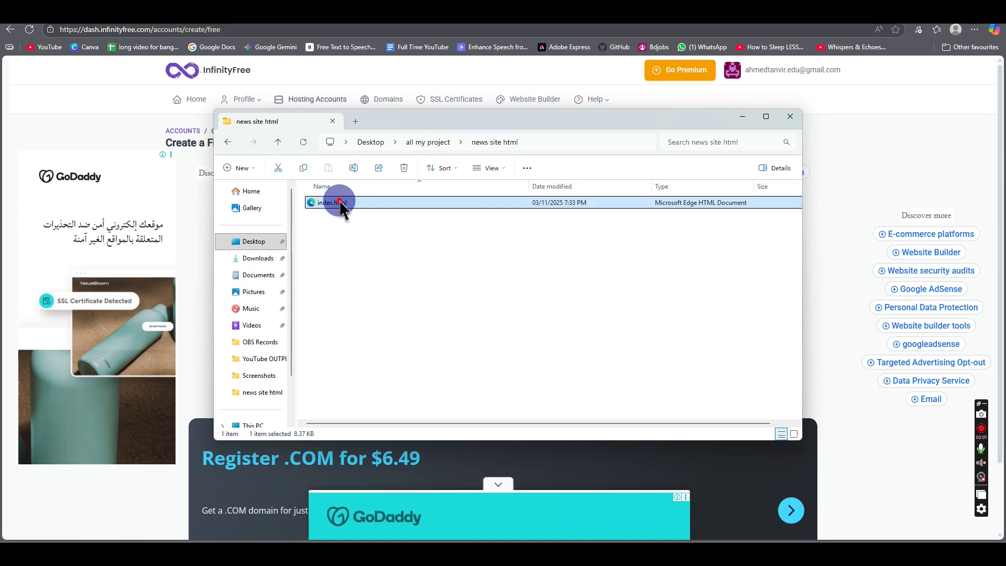
Step: Cancel renaming index.html and close the news site html folder window
left_click(341, 204)
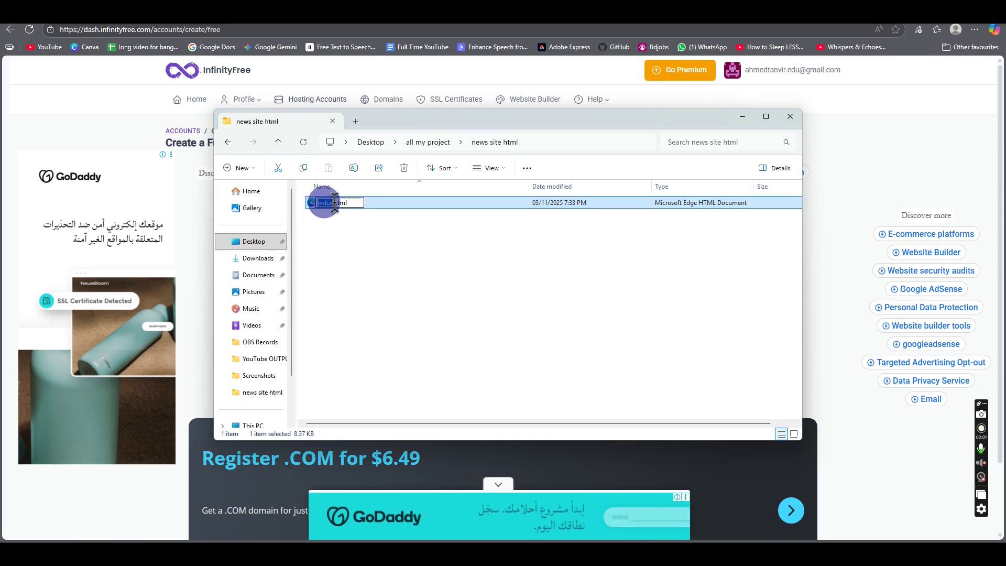
left_click(349, 225)
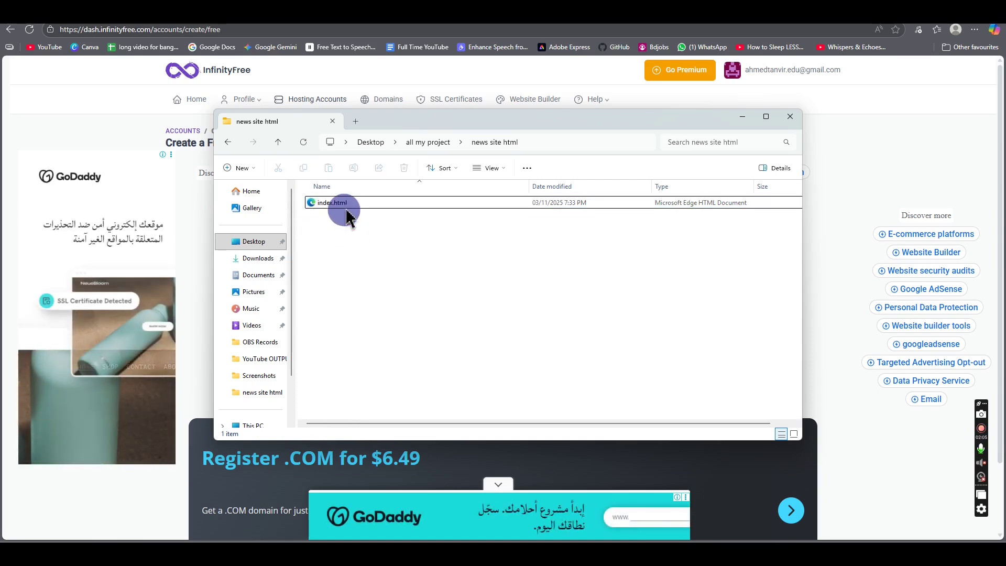
left_click(790, 117)
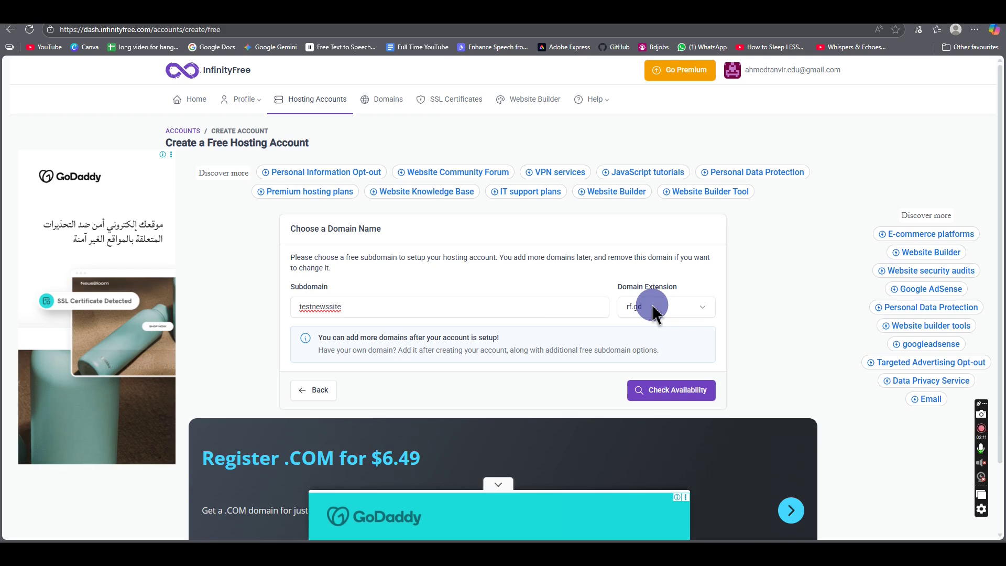
Step: Check availability of testnewssite with the rf.gd extension
left_click(670, 401)
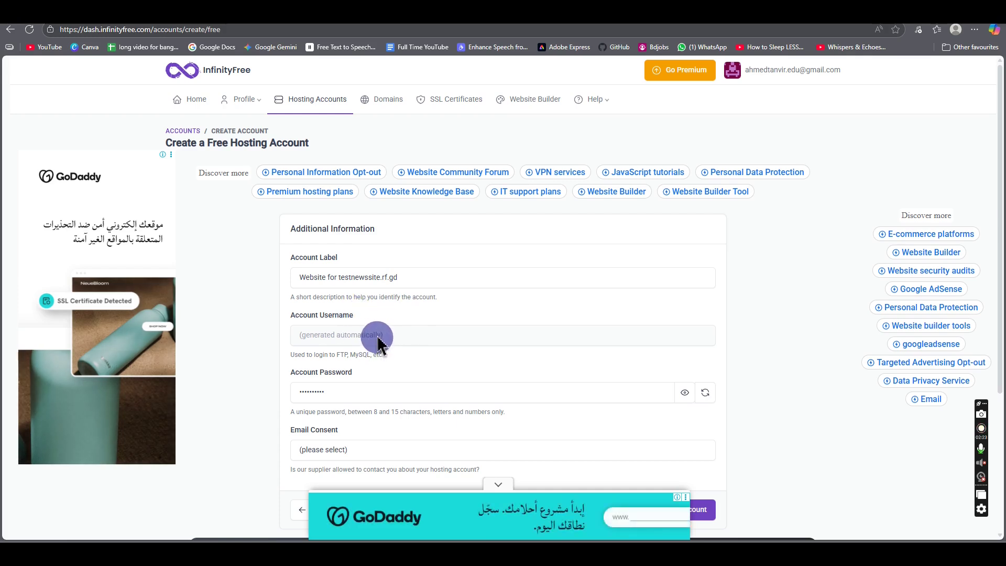
Step: Inspect the account label and password fields, typing a trial password then clearing it
left_click(424, 279)
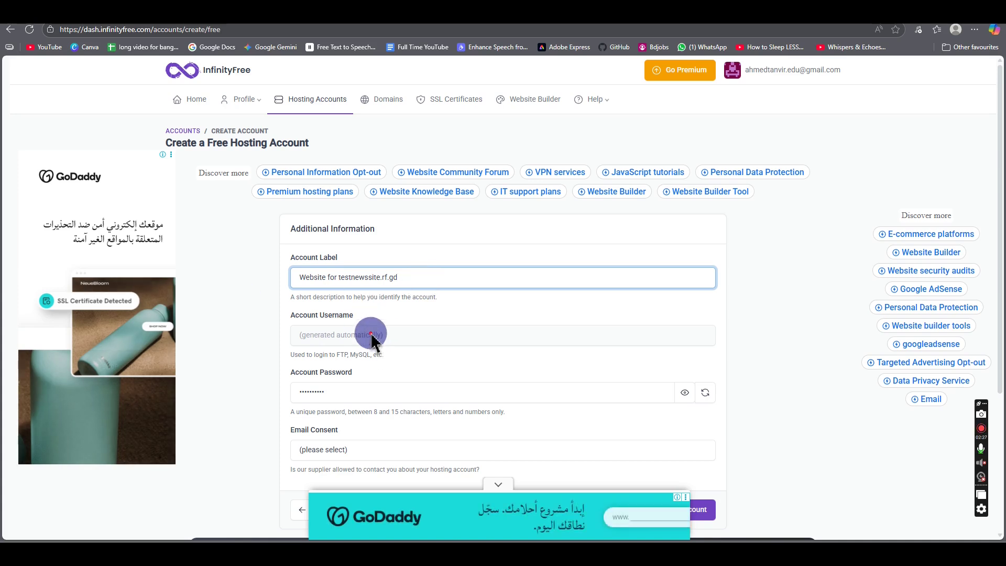
left_click(308, 337)
scroll(377, 347, "down", 2)
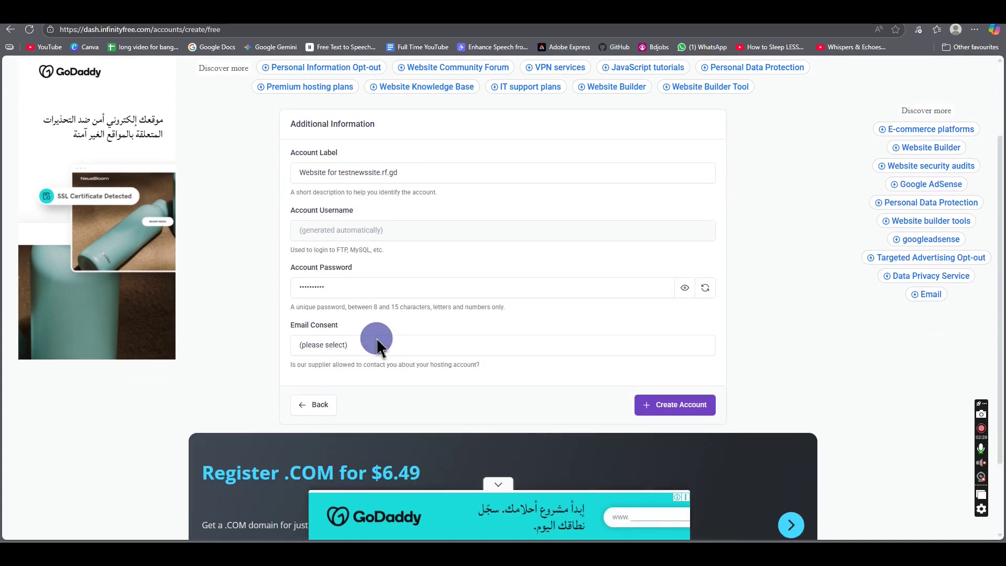
left_click(386, 291)
left_click_drag(375, 288, 287, 296)
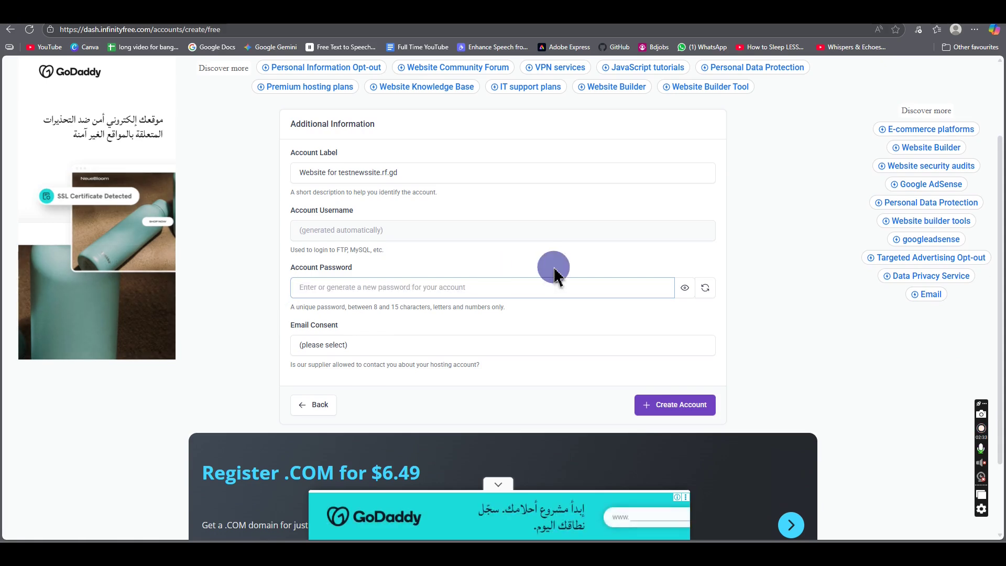
type("1234")
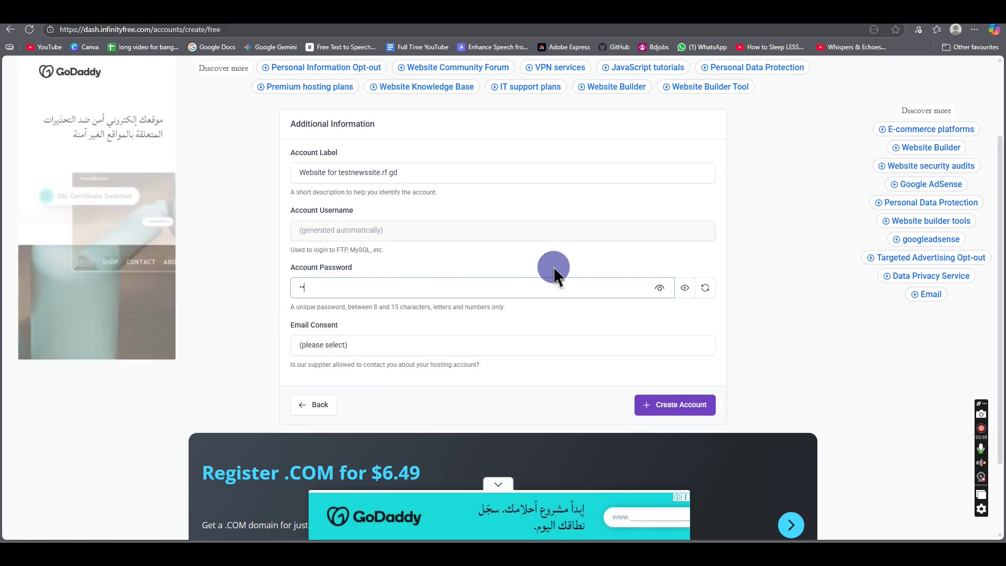
key("BackSpace")
key("BackSpace")
key("BackSpace")
key("BackSpace")
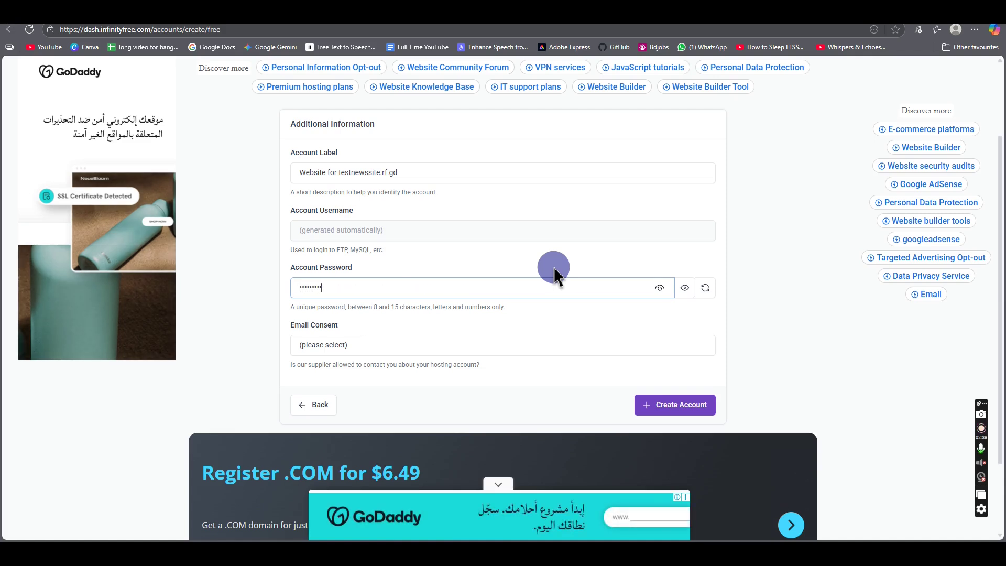
scroll(450, 309, "down", 1)
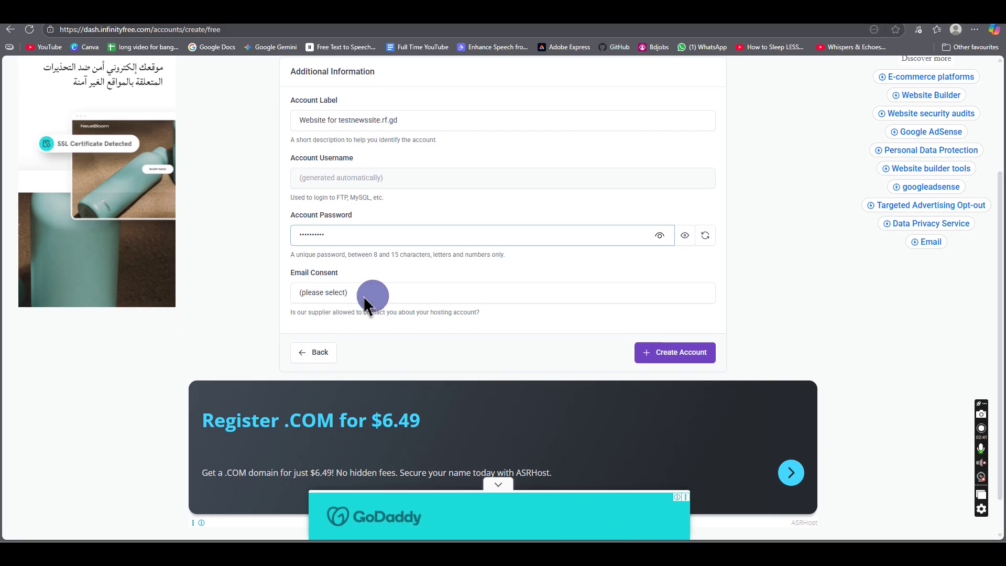
left_click(278, 336)
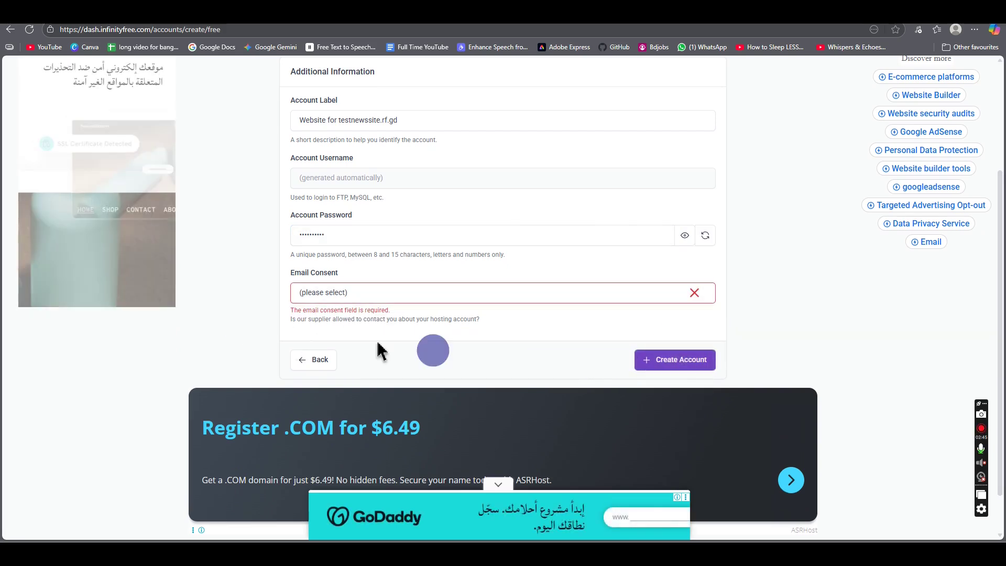
Step: Set Email Consent to I Approve and create the testnewssite.rf.gd hosting account
left_click(329, 297)
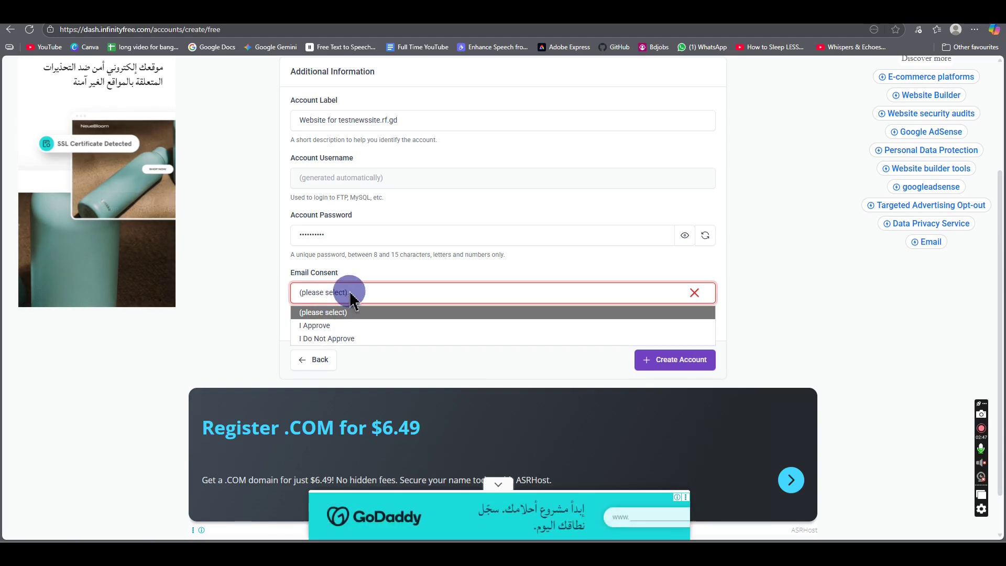
left_click(328, 329)
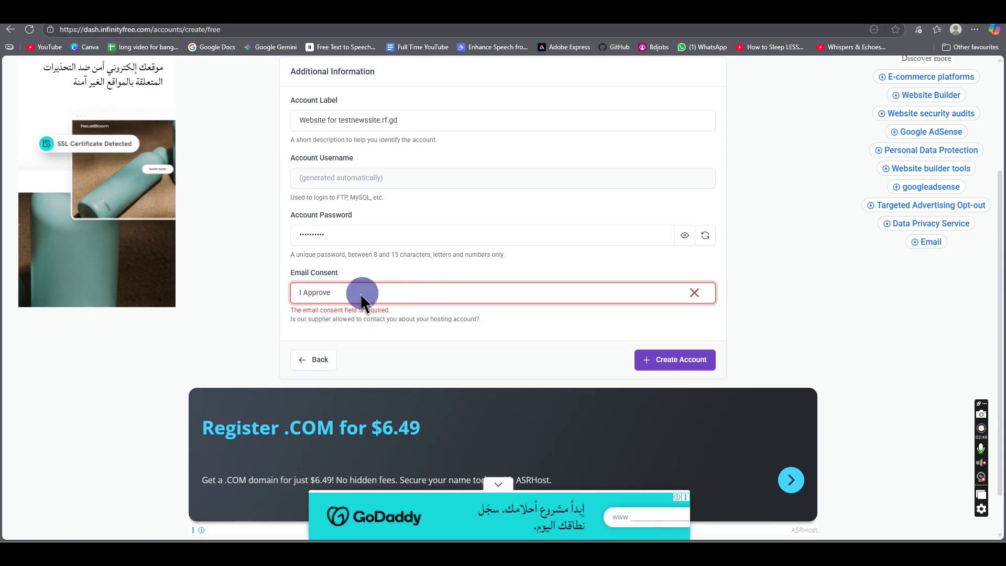
left_click(663, 363)
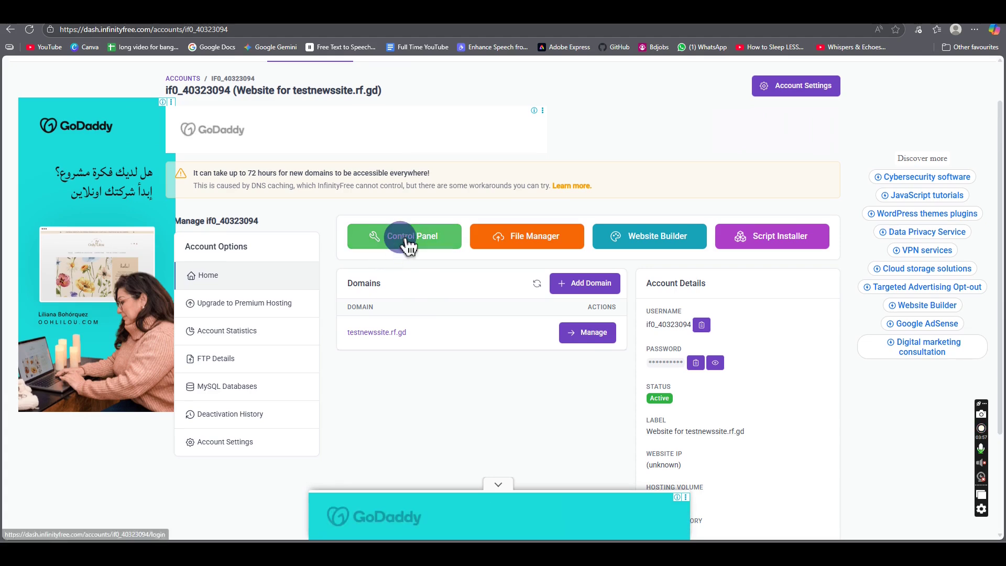
Step: Open Control Panel in a new tab, approve service emails, and scroll through its tools
right_click(419, 238)
left_click(461, 246)
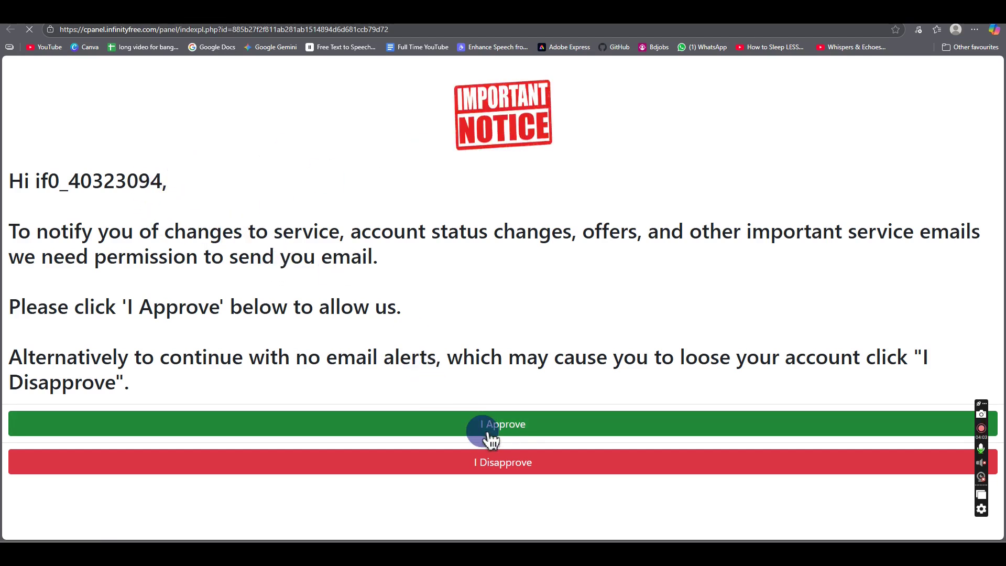
left_click(504, 428)
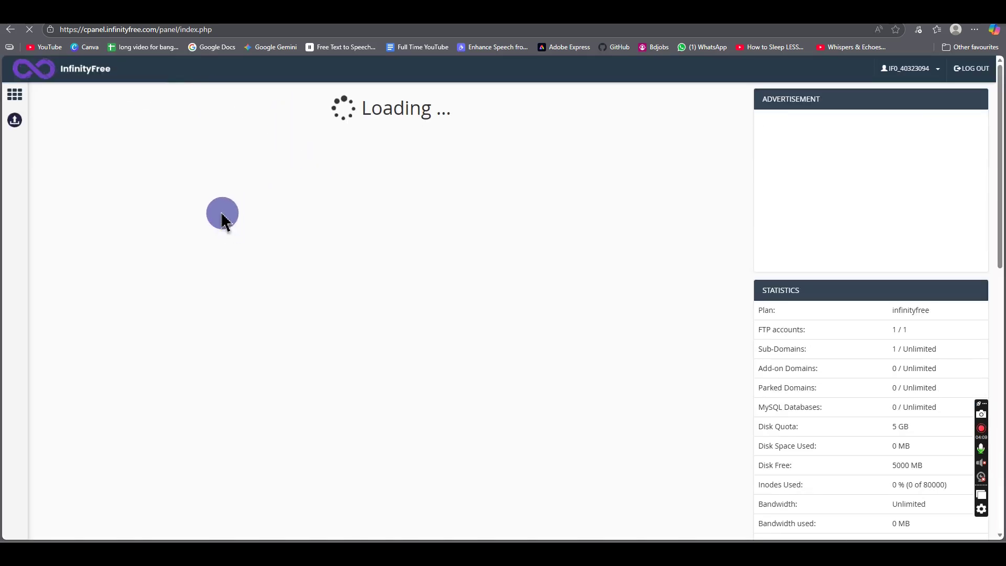
scroll(303, 251, "down", 3)
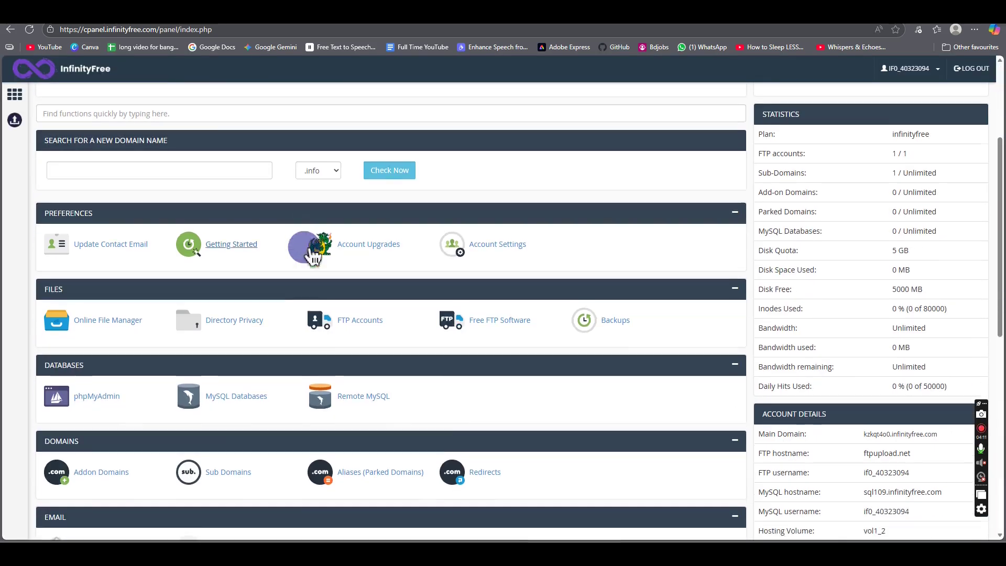
scroll(313, 256, "down", 5)
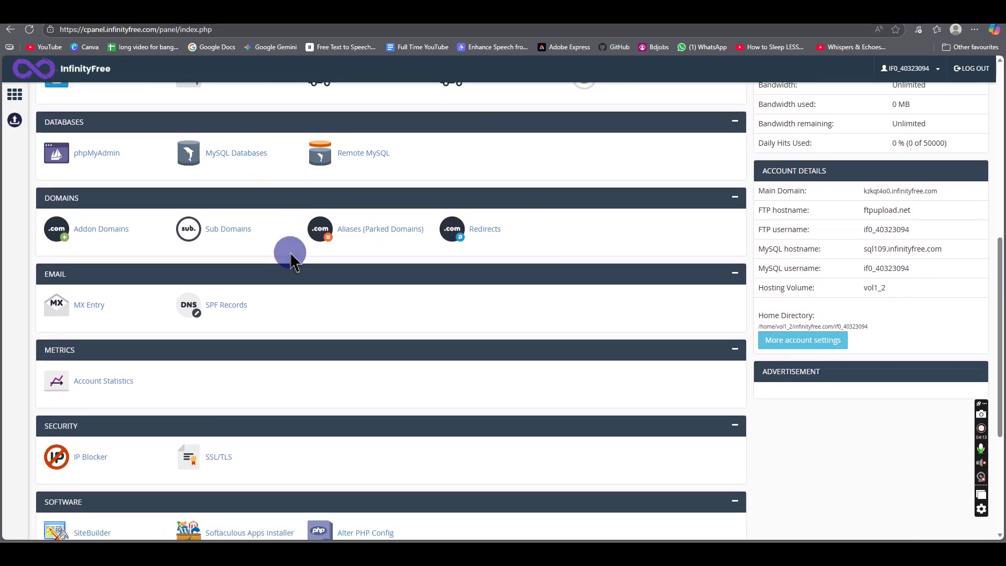
scroll(289, 260, "down", 4)
scroll(283, 261, "up", 9)
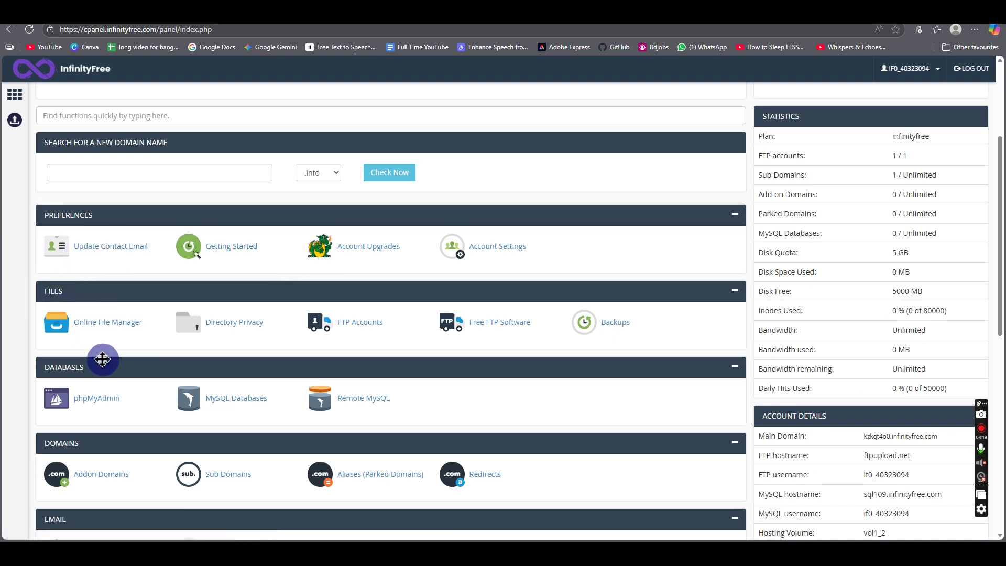
Step: In the Online File Manager, delete the default index2.html from htdocs, leaving the folder empty
left_click(117, 331)
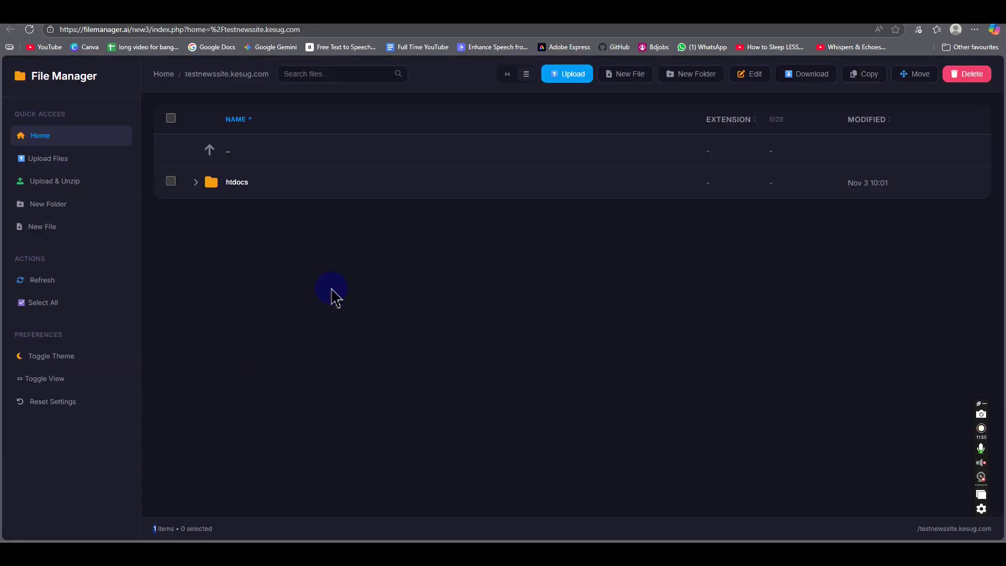
left_click(246, 183)
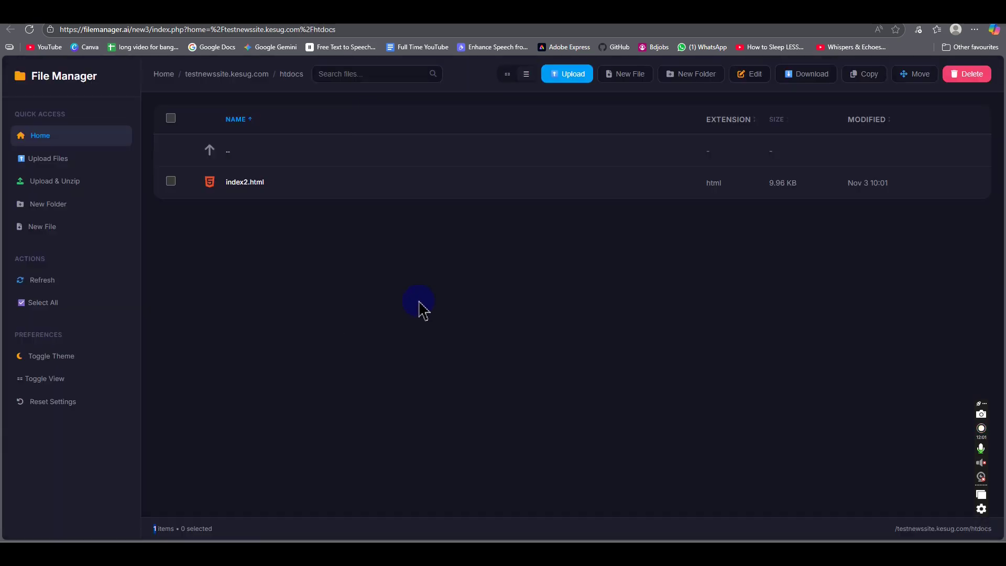
key("ctrl+a")
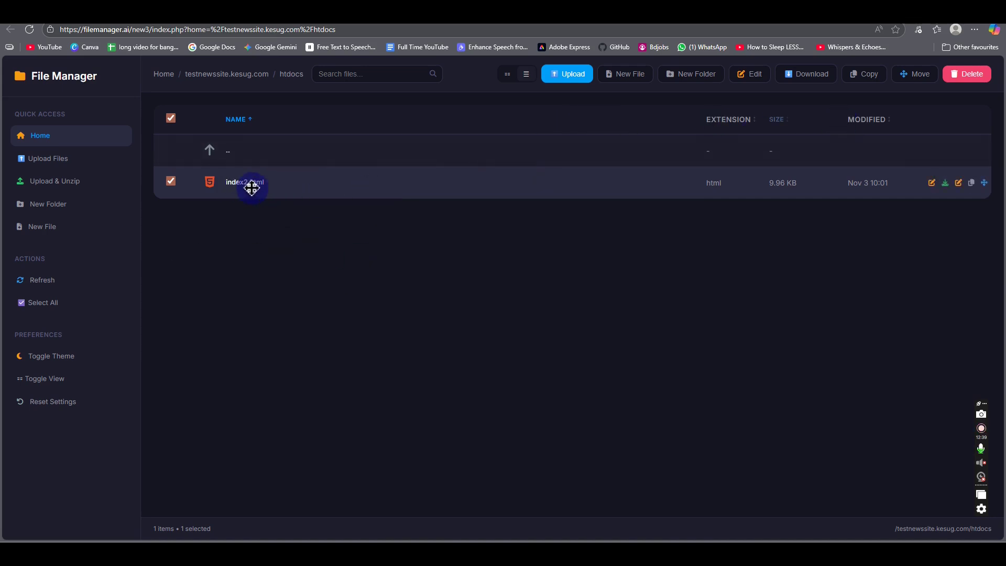
left_click(963, 79)
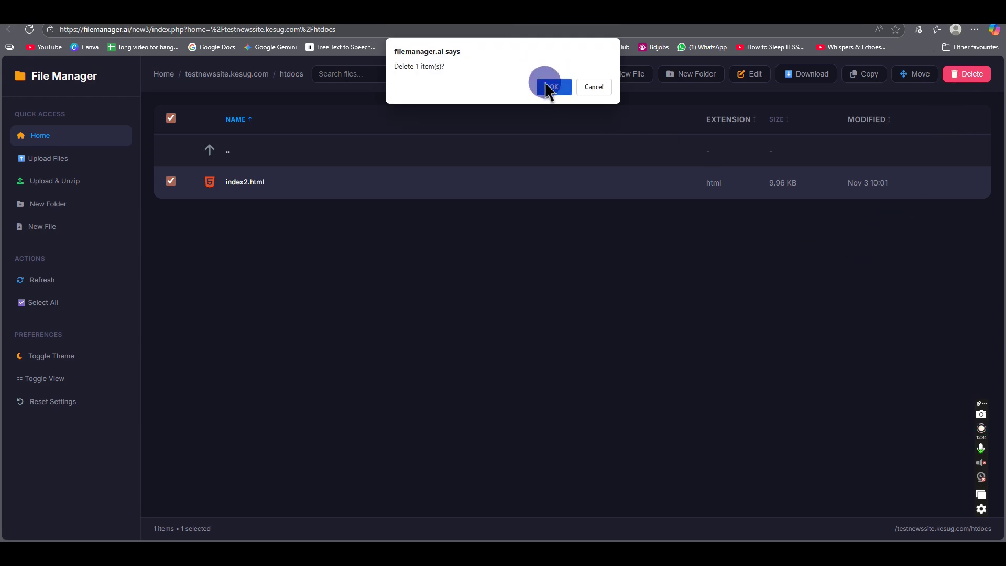
left_click(550, 87)
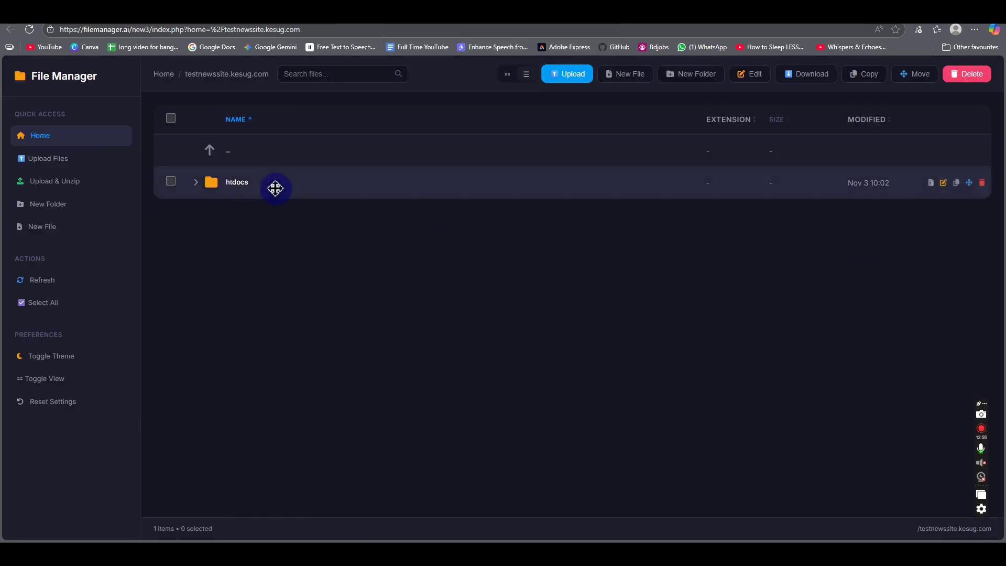
double_click(286, 184)
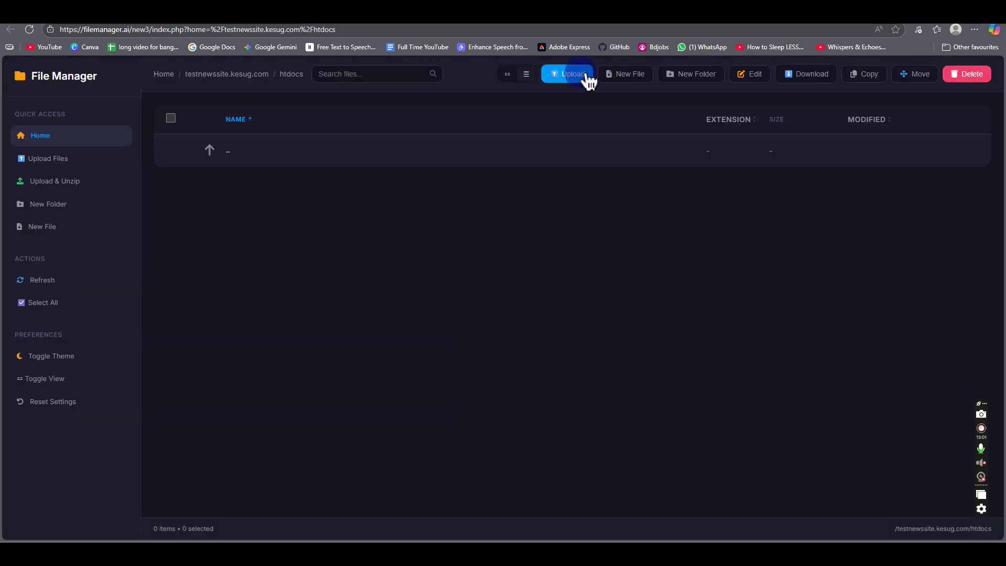
Step: Upload index.html from the local news site folder into htdocs
left_click(565, 77)
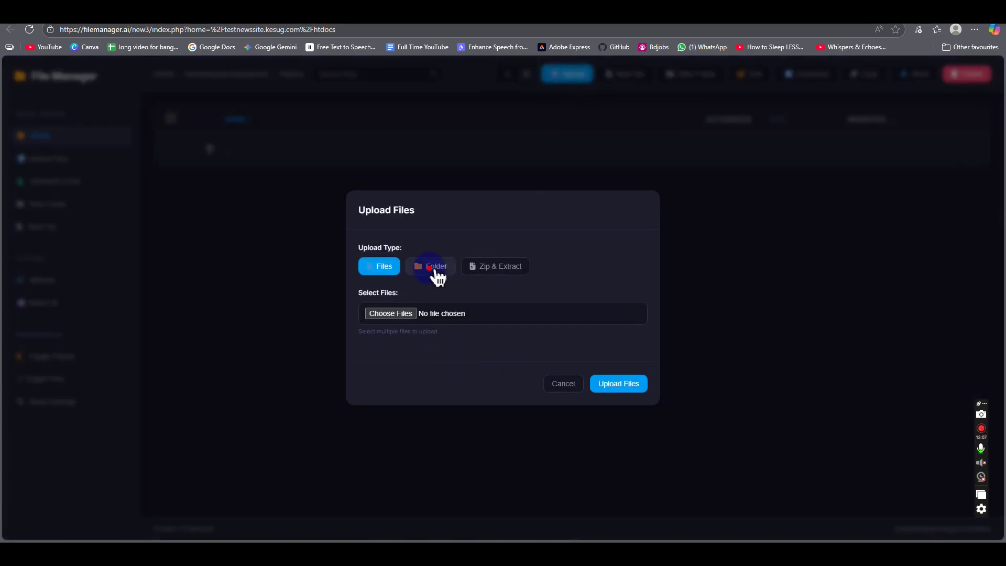
left_click(435, 270)
left_click(391, 274)
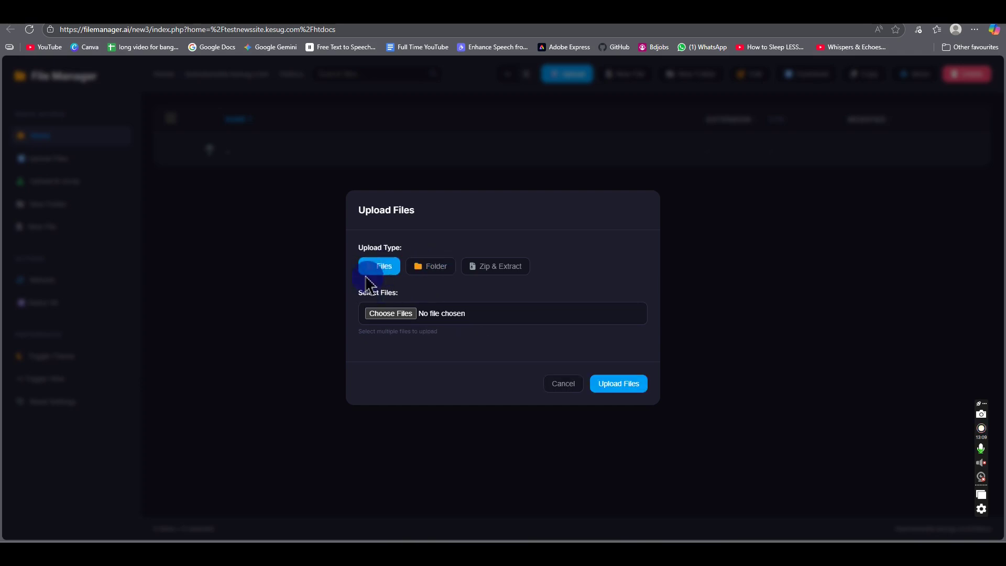
left_click(387, 315)
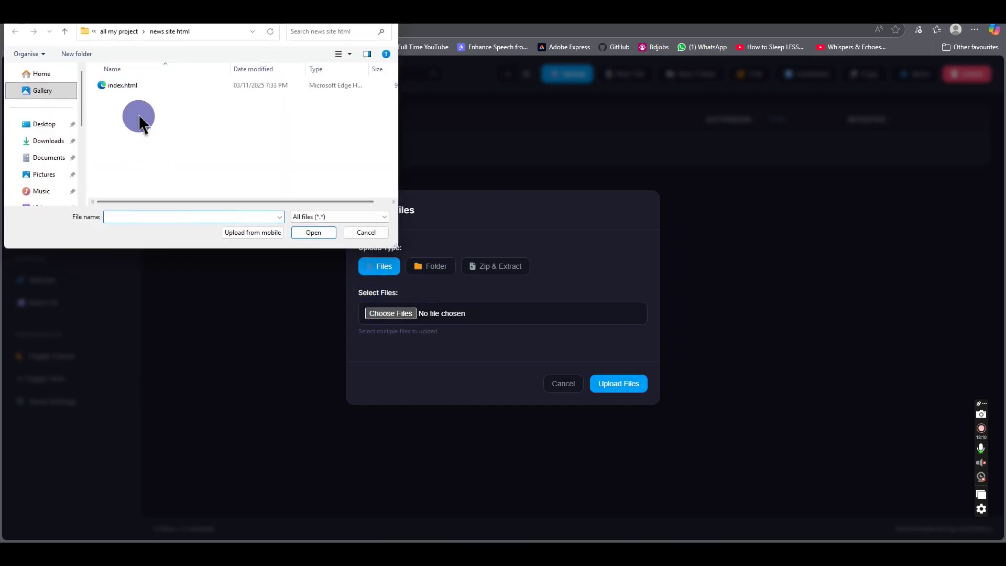
left_click(132, 86)
left_click(310, 234)
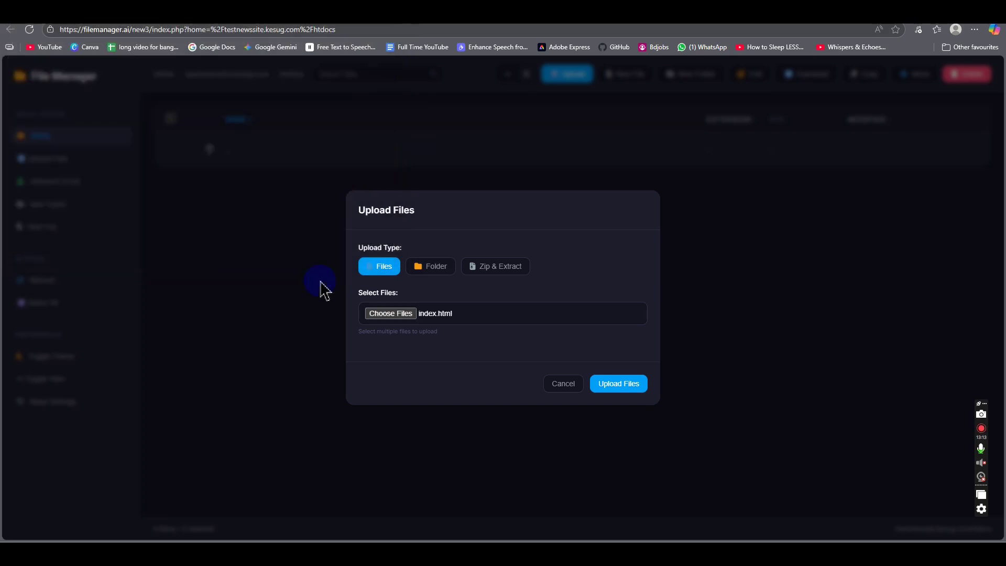
left_click(627, 383)
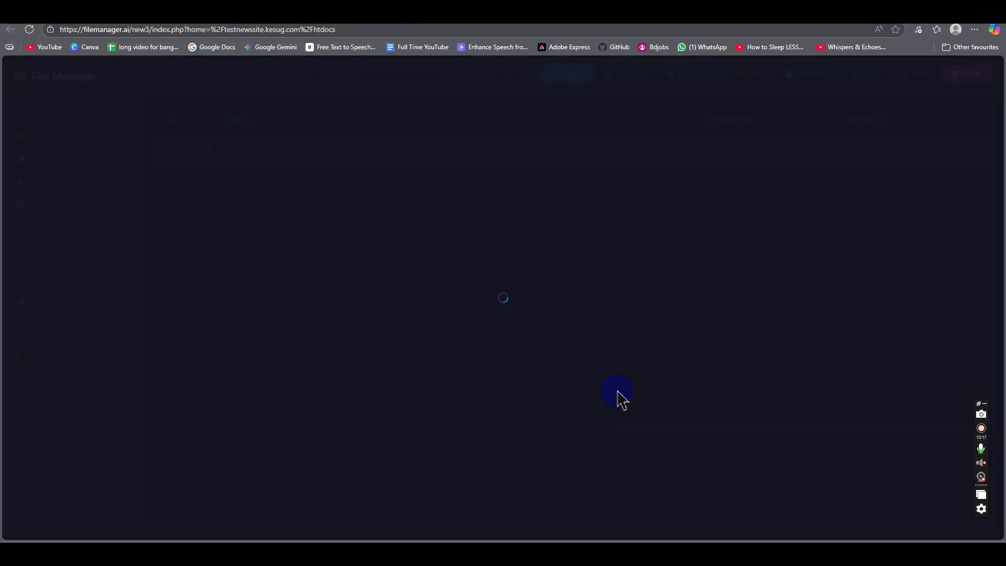
left_click(415, 30)
Step: Visit testnewssite.kesug.com, check index.html is in htdocs, then return to the site address
type("testnewssite.kesug.com")
key("Return")
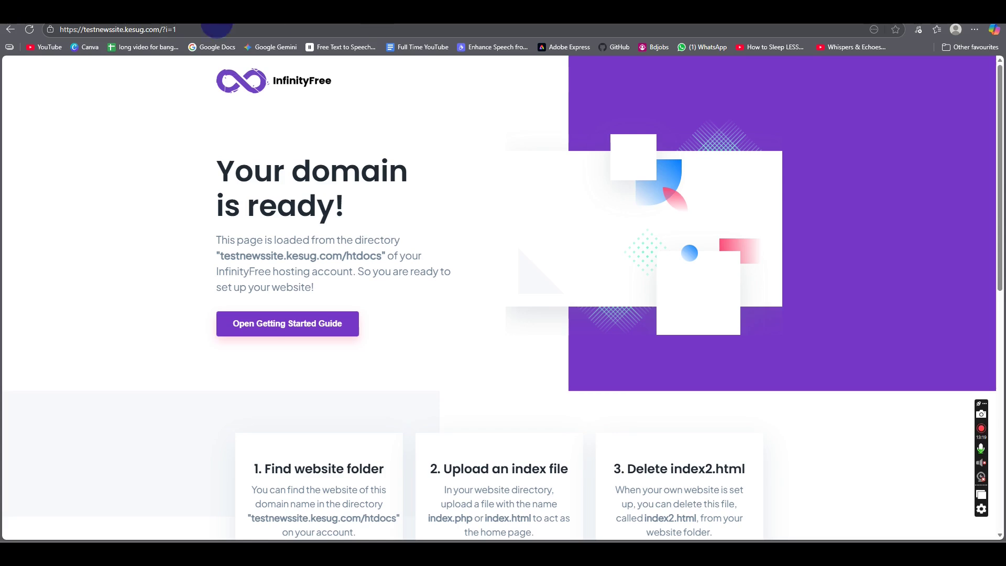
key("alt+Left")
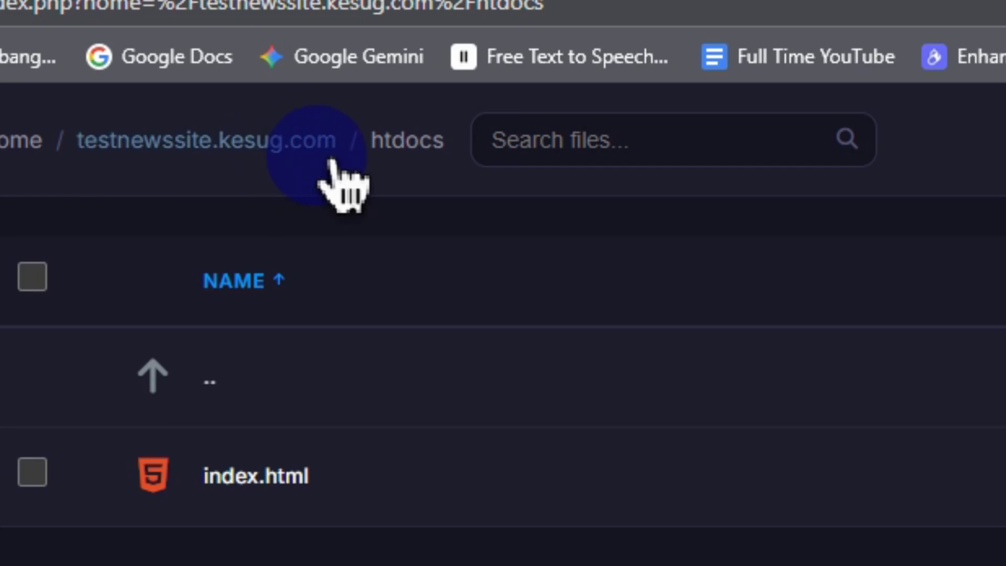
left_click(307, 141)
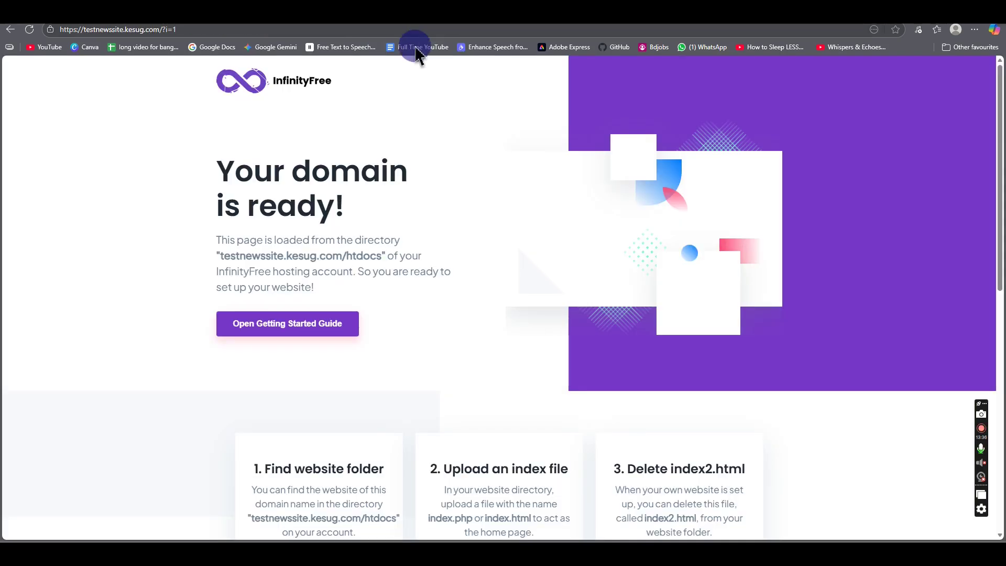
left_click(415, 30)
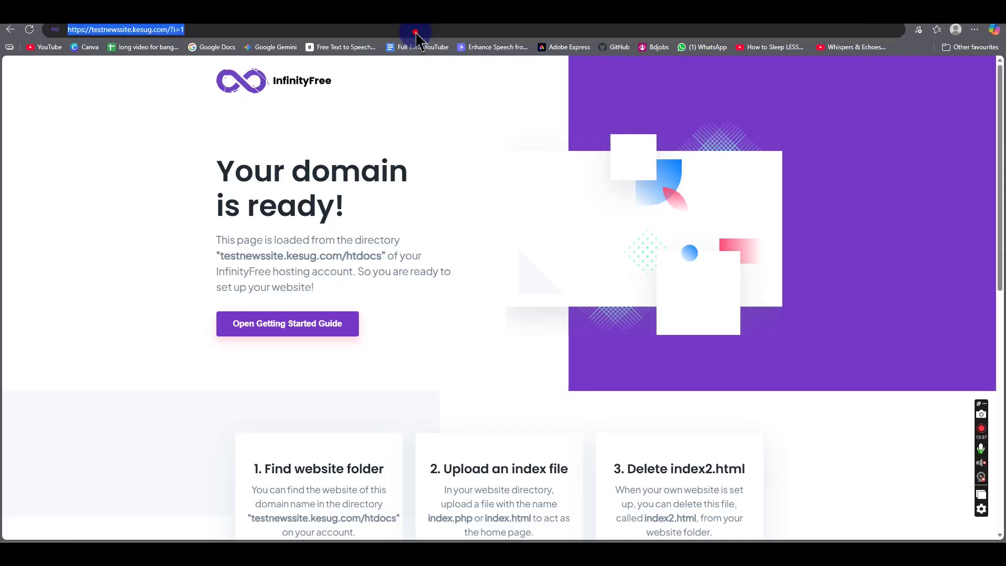
Step: Reload testnewssite.kesug.com and scroll through the NewsPulse headline, Latest News cards and footer
key("Return")
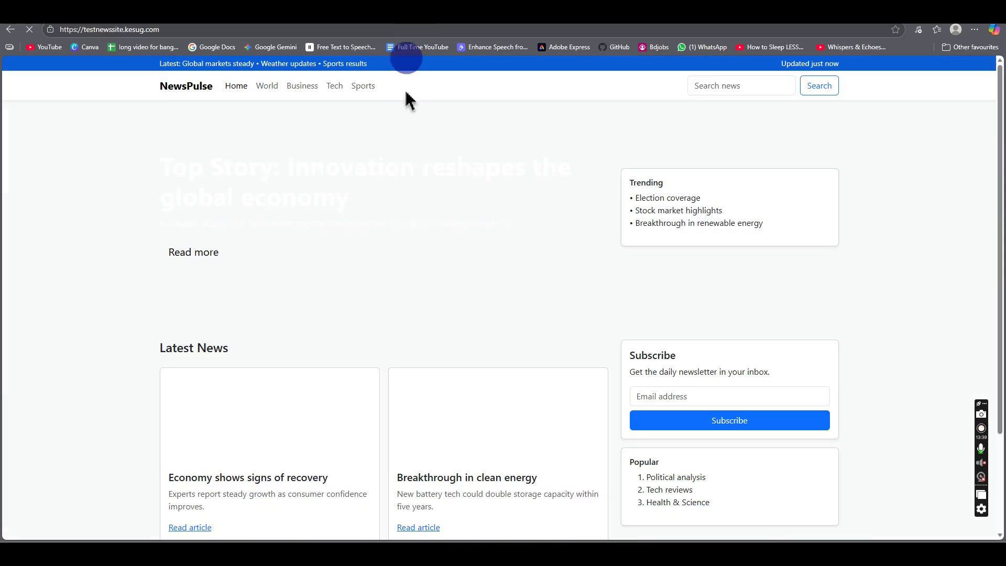
scroll(421, 254, "down", 1)
scroll(419, 257, "down", 2)
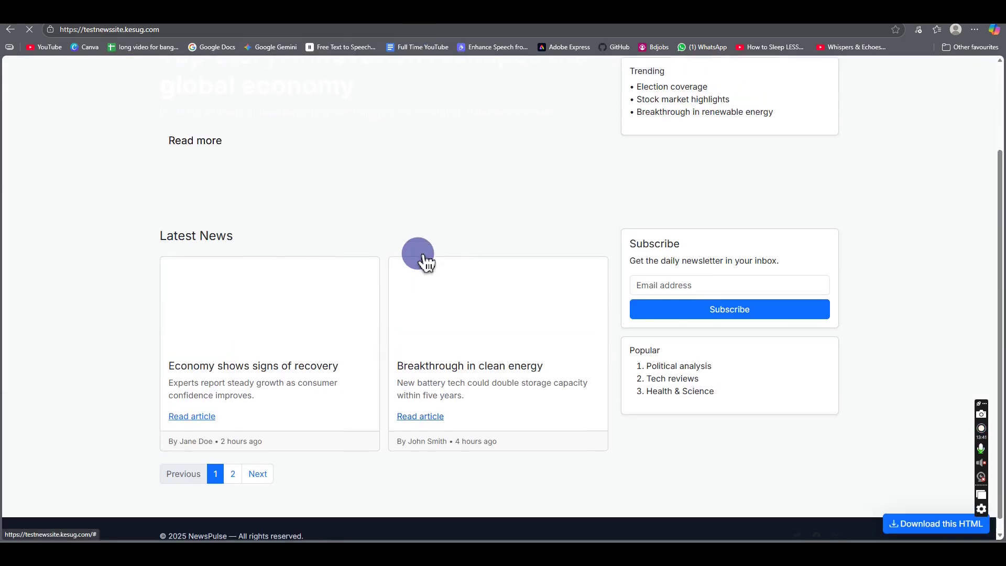
scroll(418, 253, "up", 3)
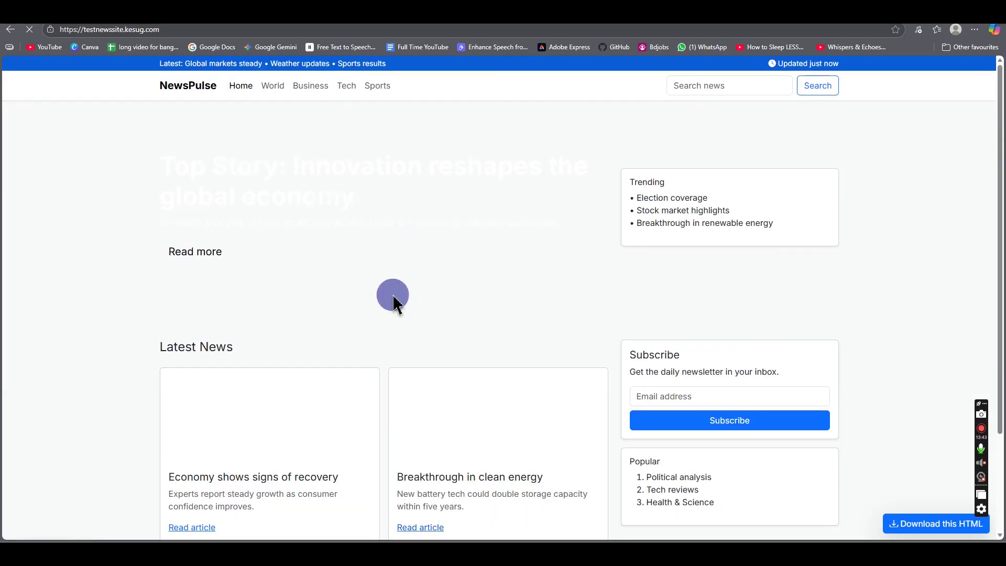
scroll(379, 299, "down", 2)
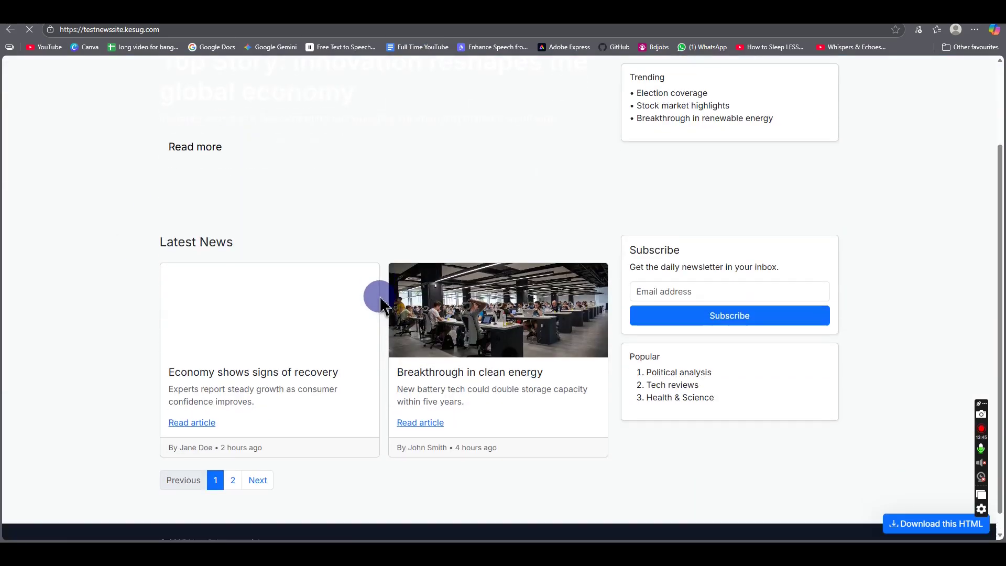
scroll(380, 296, "up", 2)
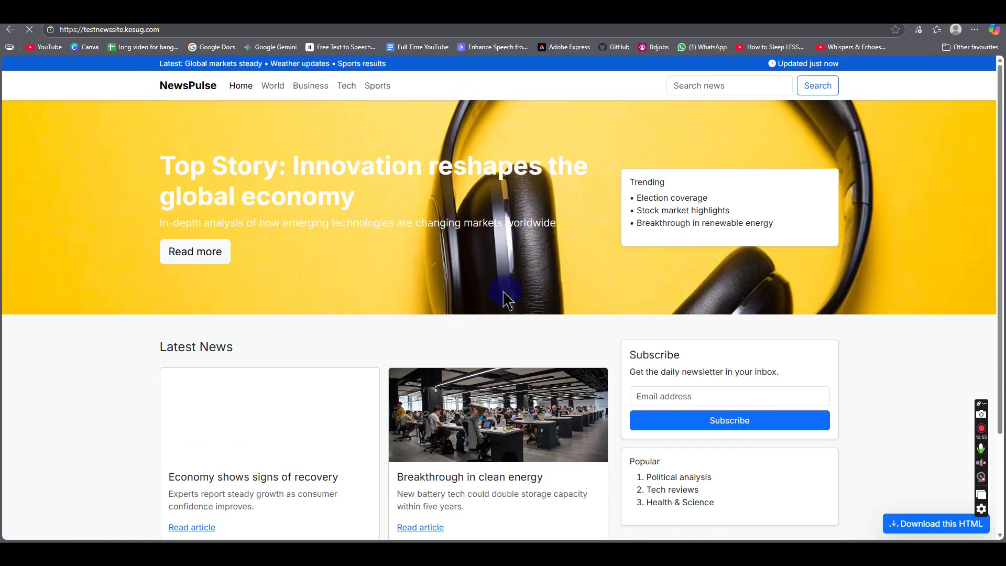
scroll(452, 303, "down", 2)
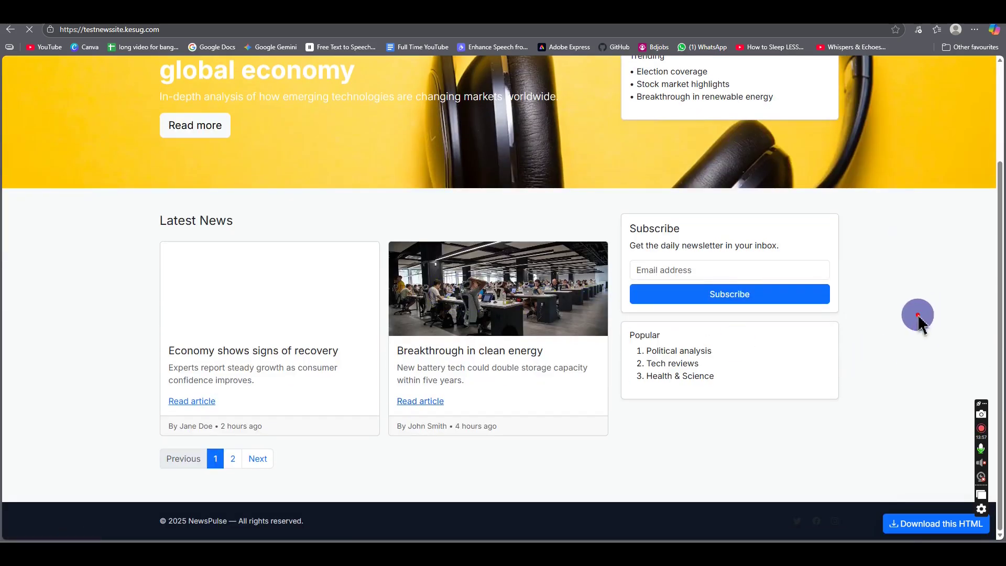